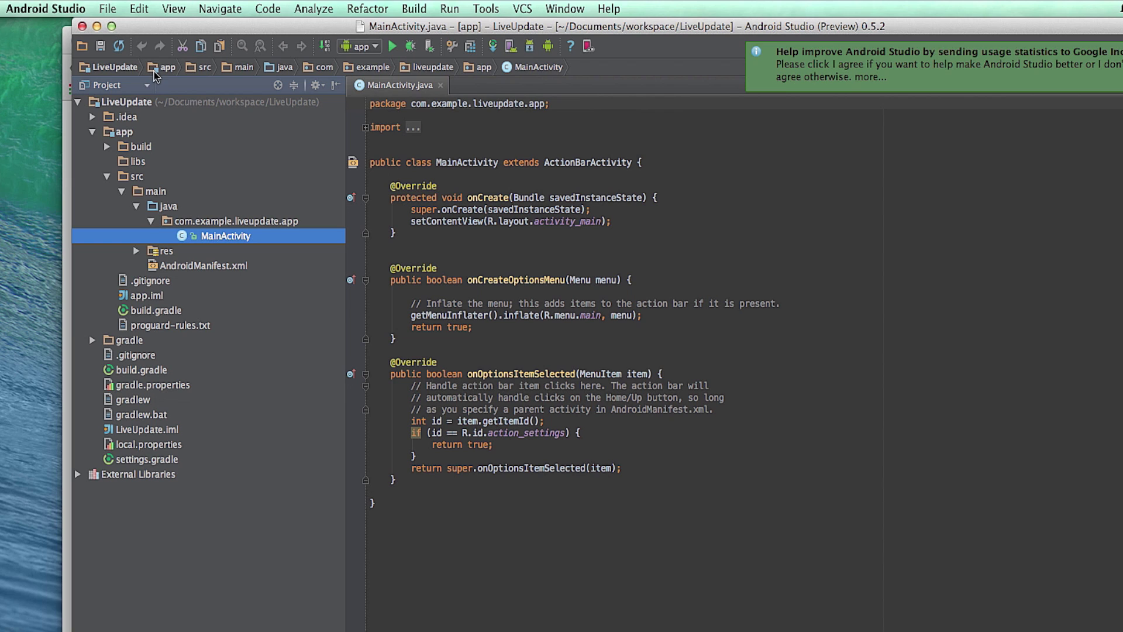
- Enable 'Optimize imports on the fly' under Editor > Auto Import in Preferences, keeping unambiguous auto-add on
click(37, 10)
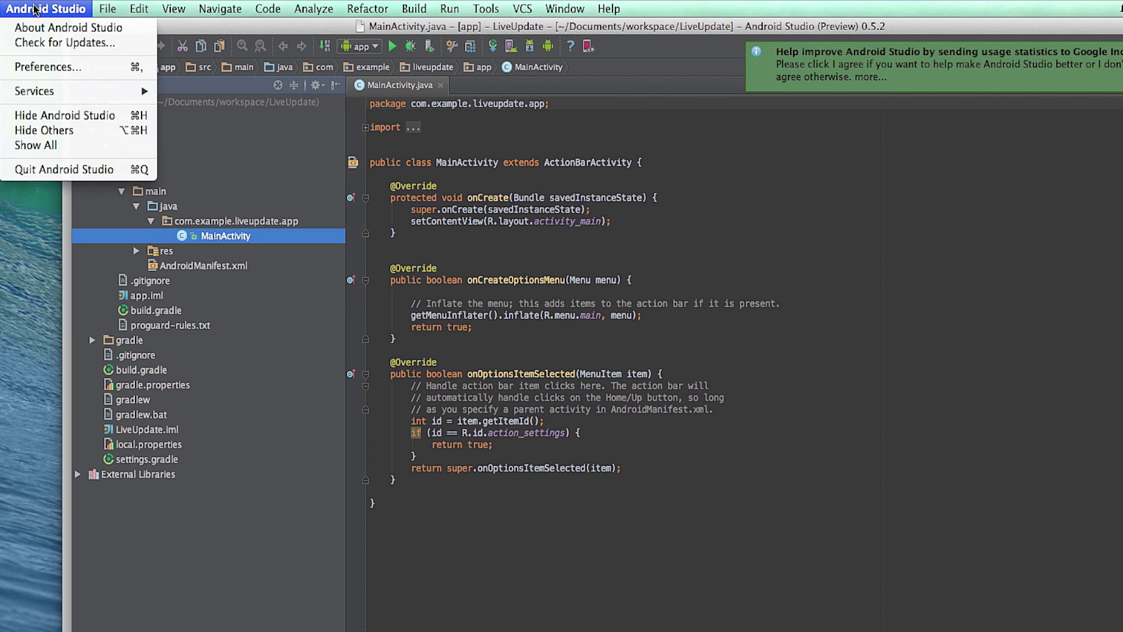
click(55, 68)
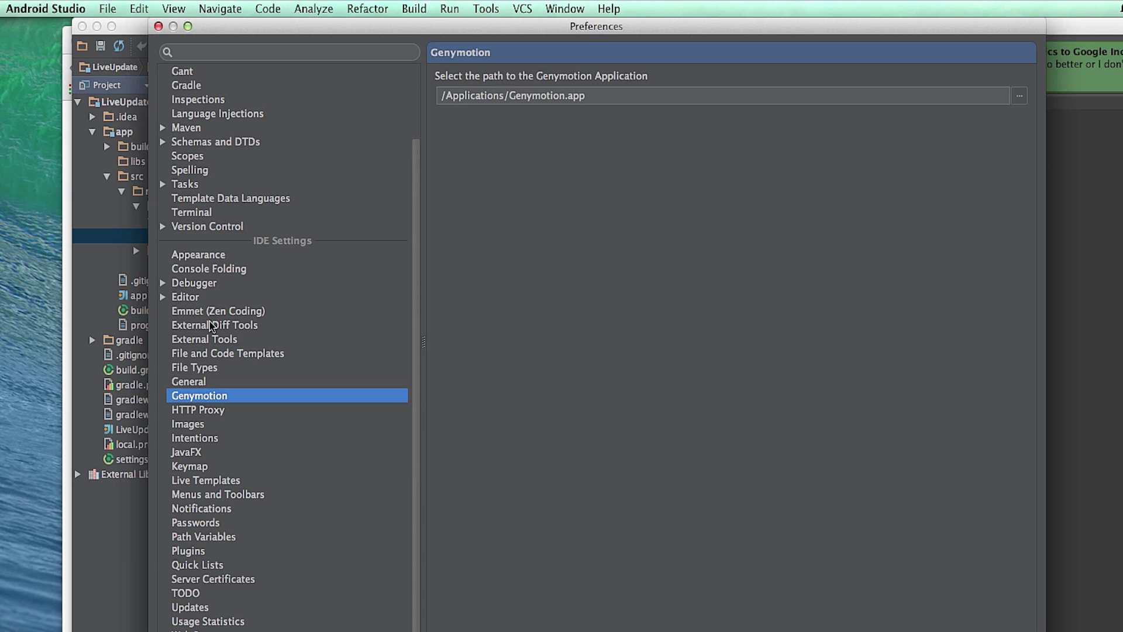
click(164, 297)
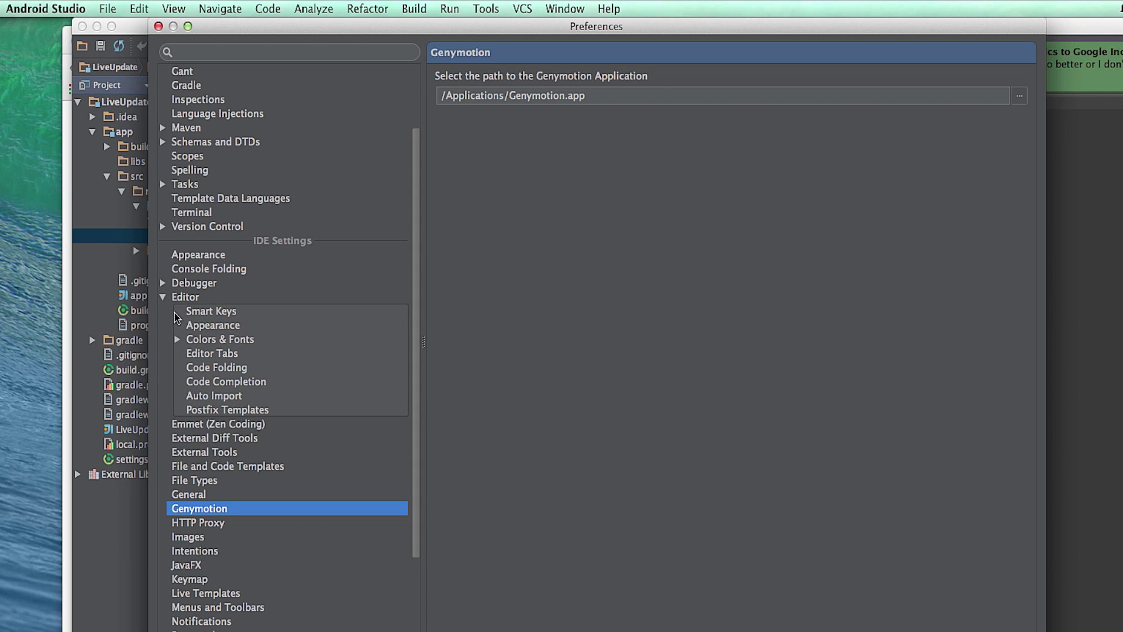
click(205, 395)
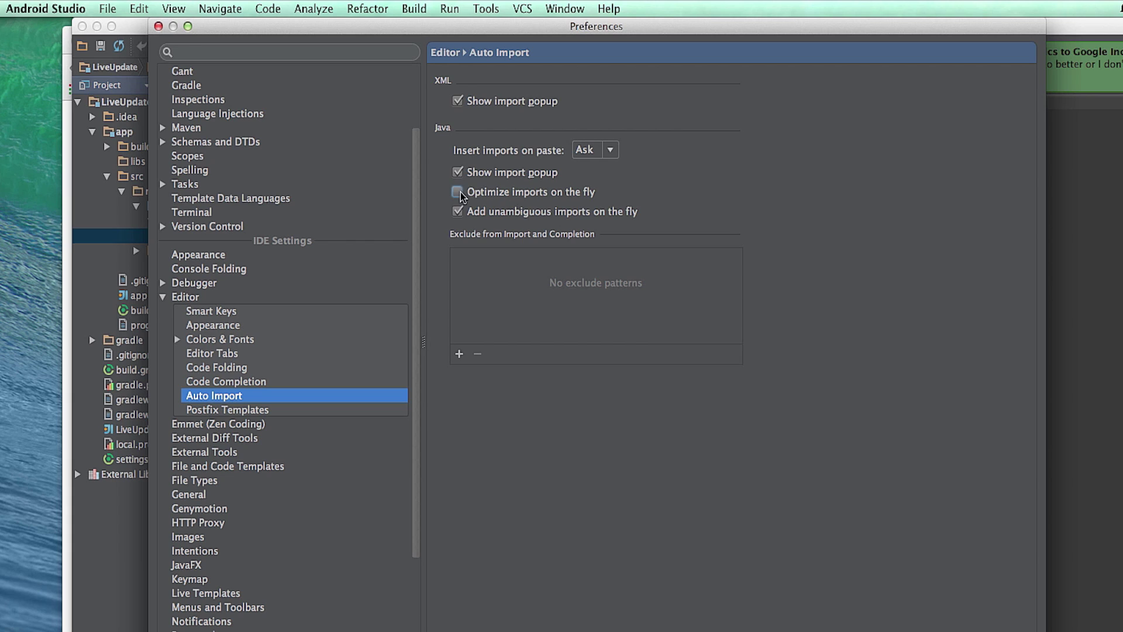
click(458, 212)
click(458, 212)
key(Return)
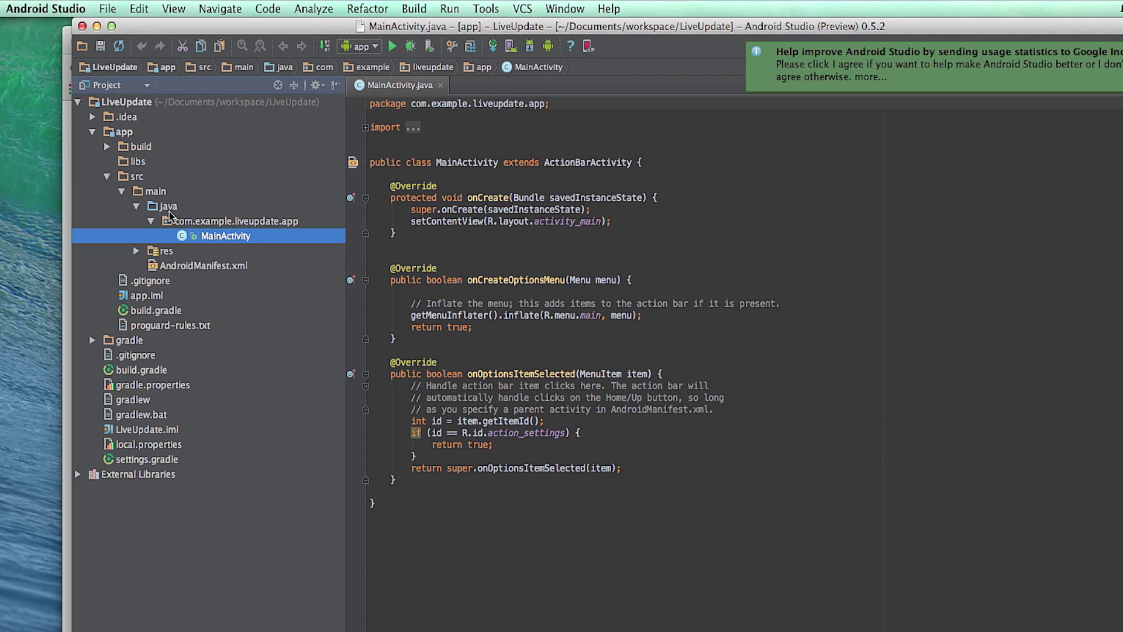
click(131, 104)
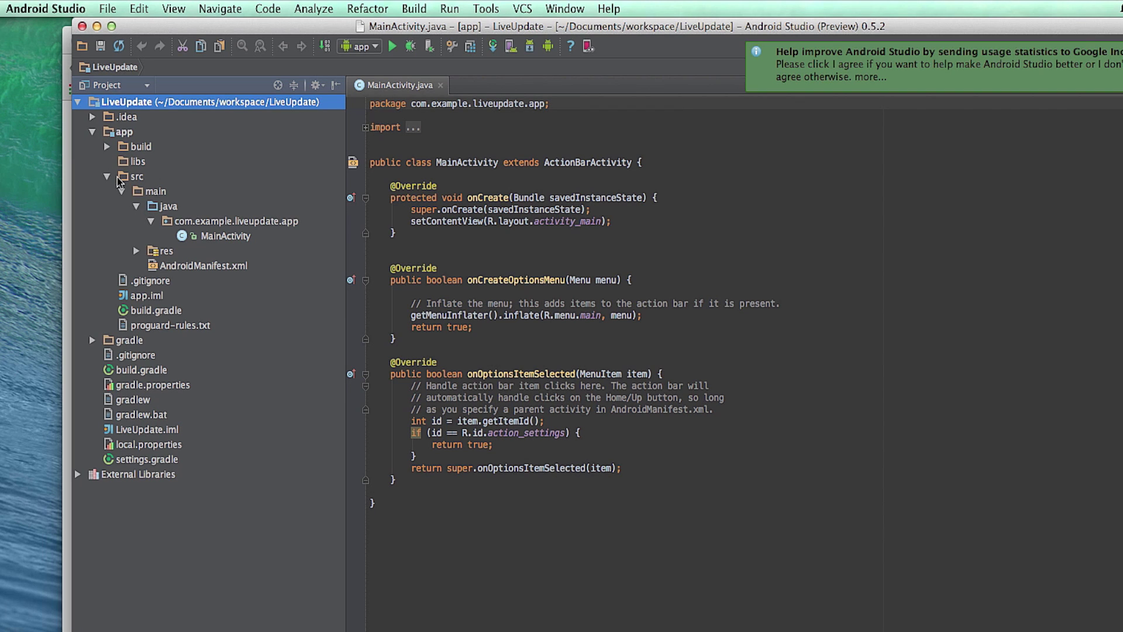
click(92, 132)
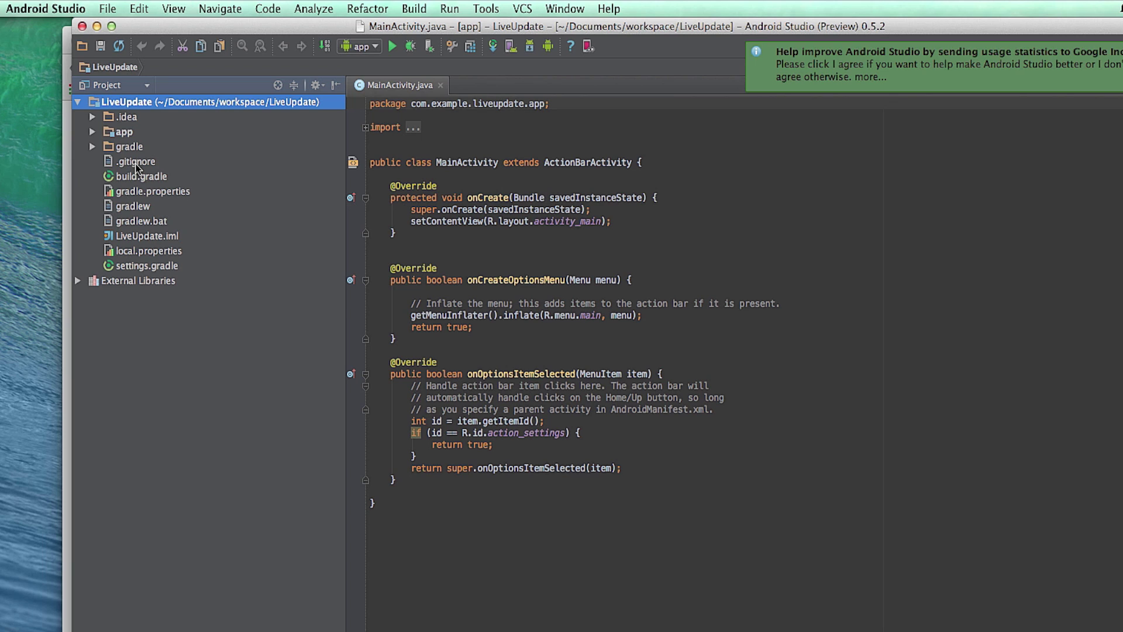
click(93, 132)
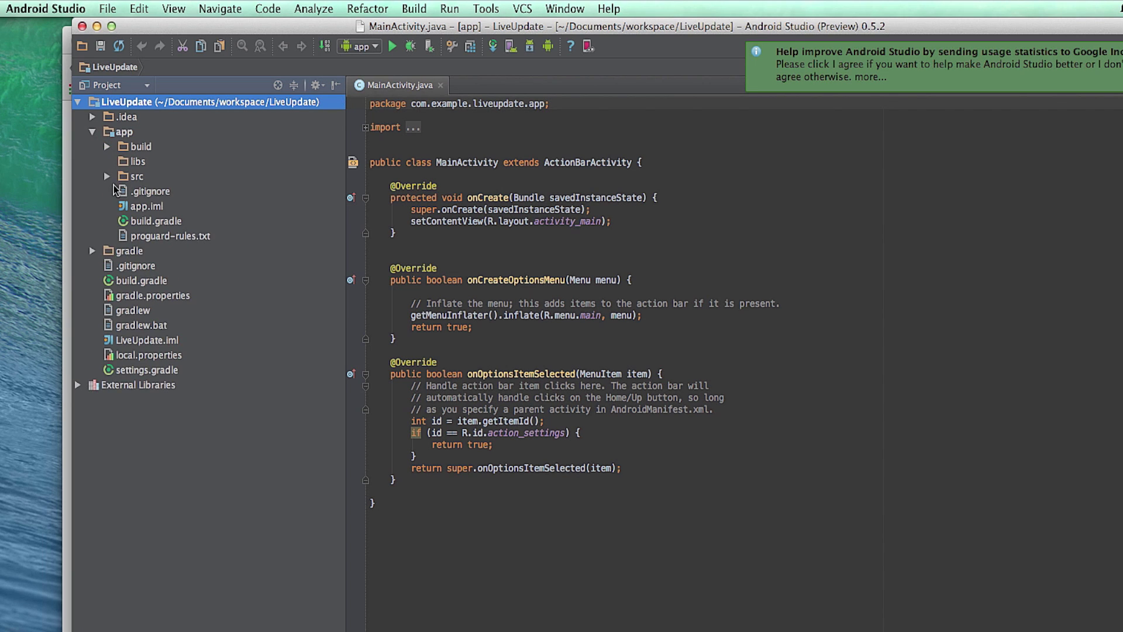
click(105, 176)
click(134, 206)
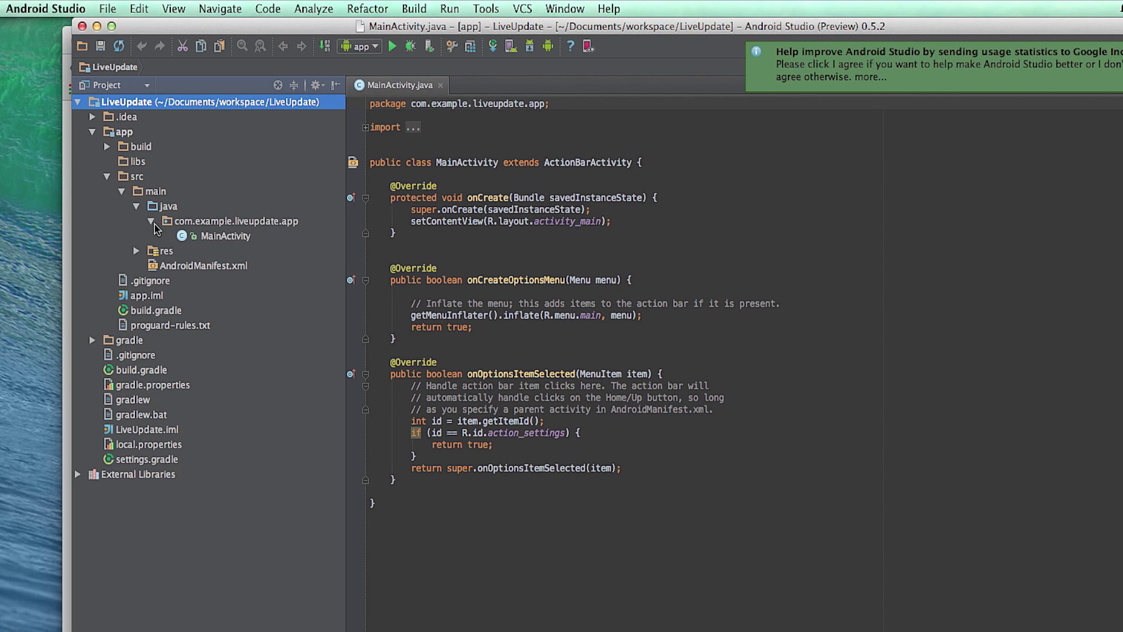
click(241, 223)
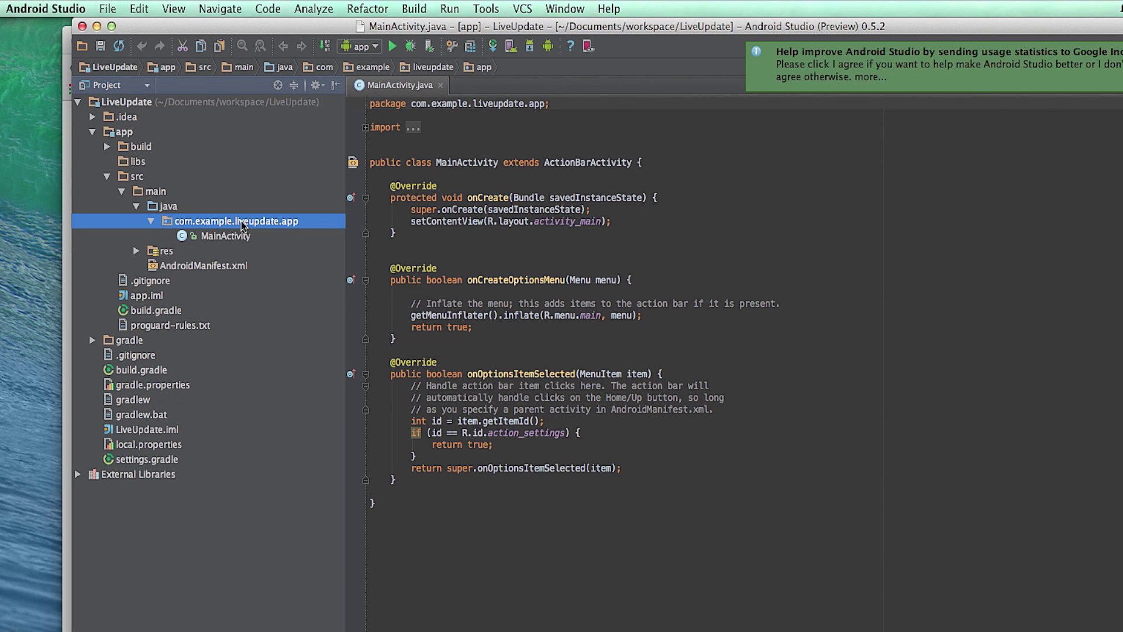
click(237, 236)
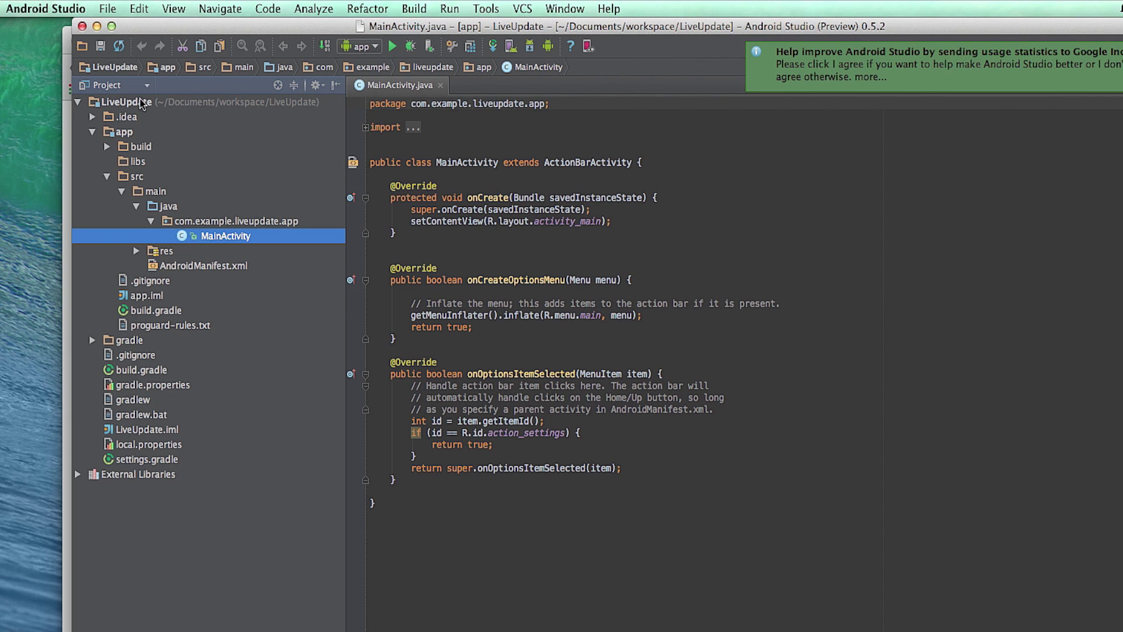
- Try the Default colour scheme under Editor > Colors & Fonts in Preferences
click(42, 10)
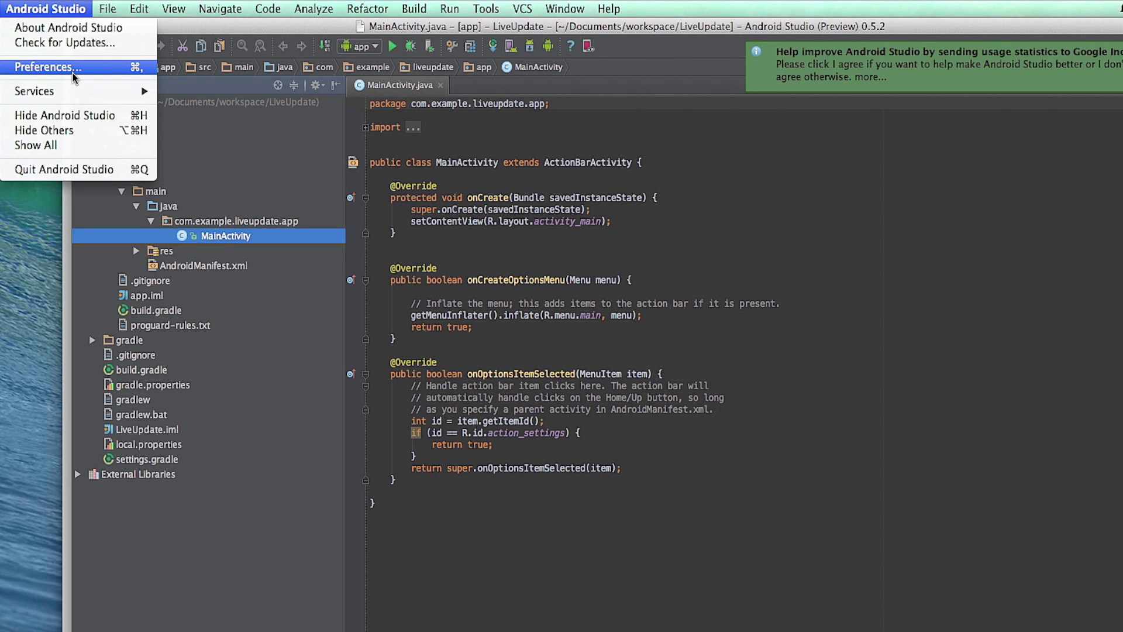
click(49, 67)
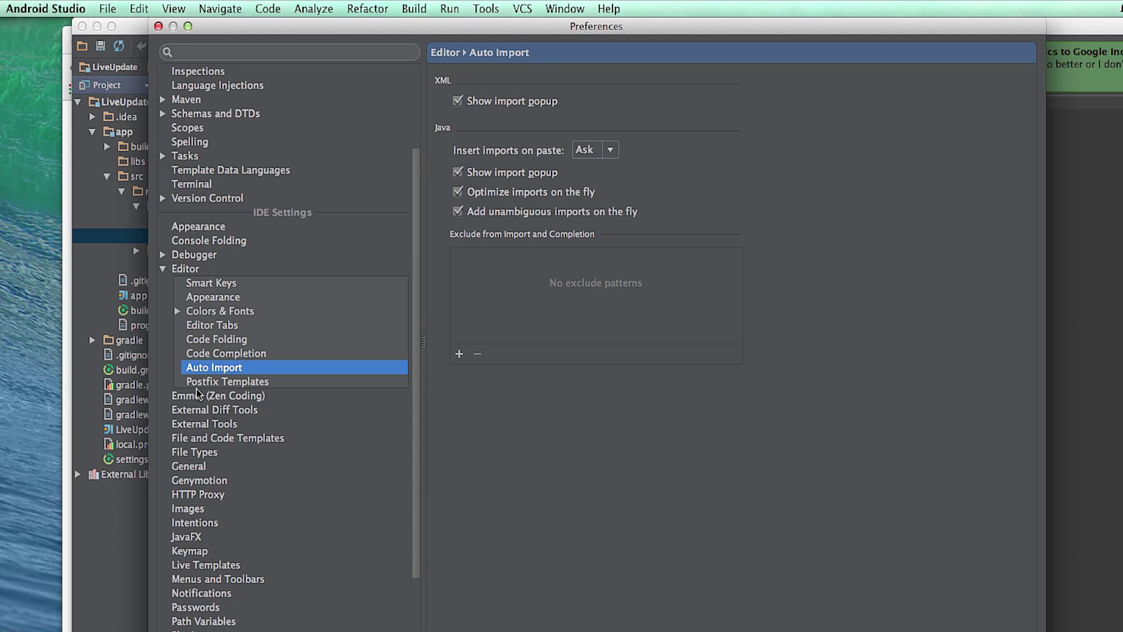
click(222, 313)
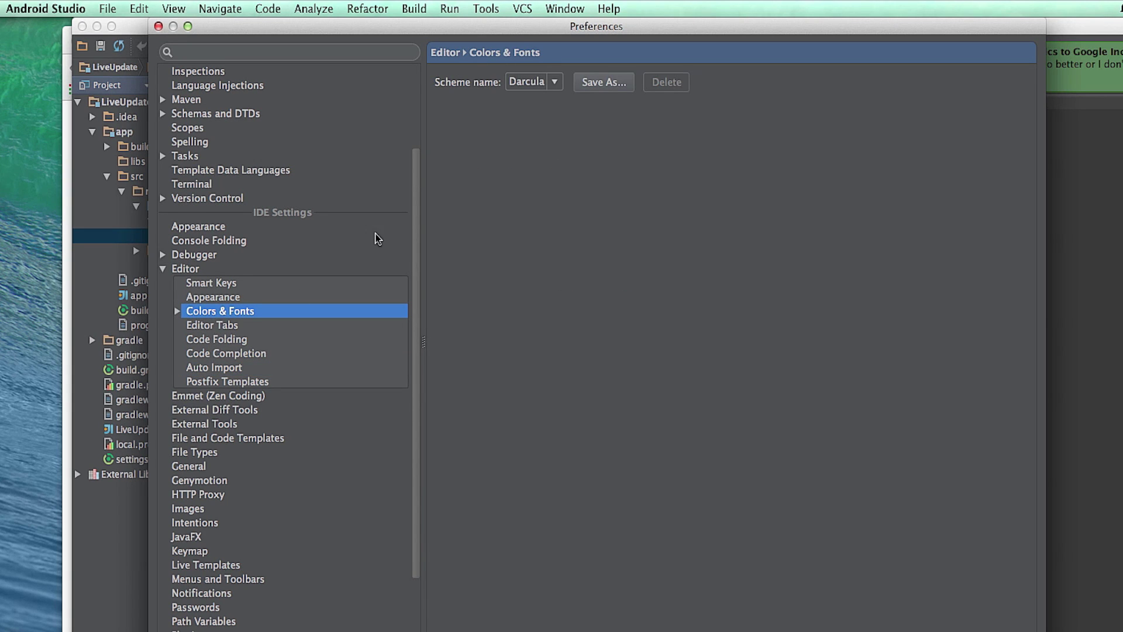
scroll(376, 240, up, 1)
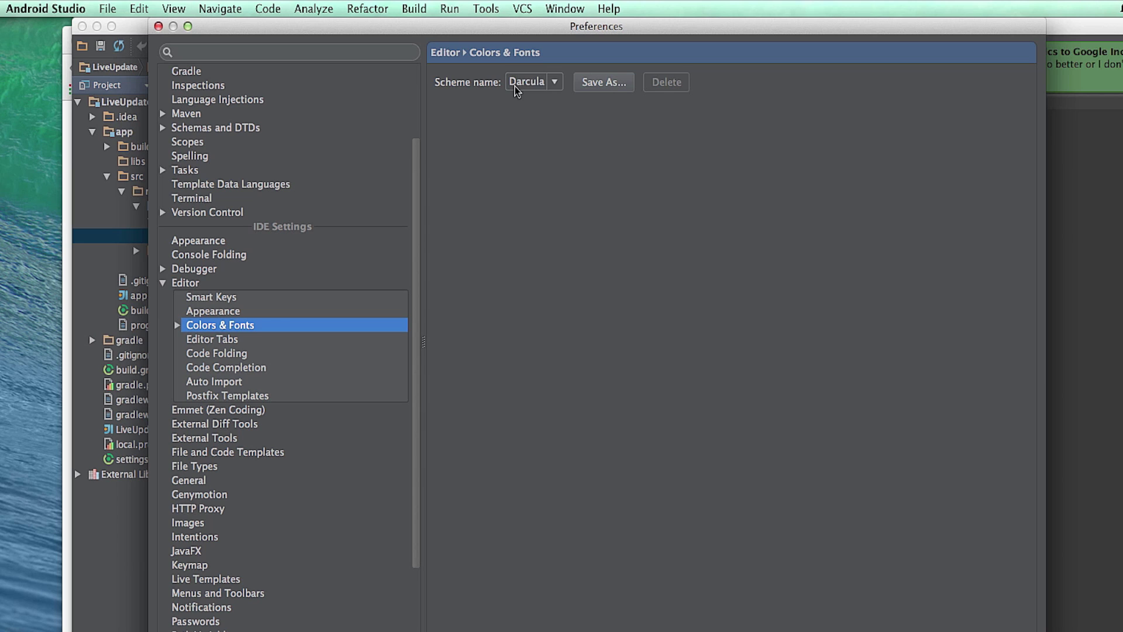
click(554, 87)
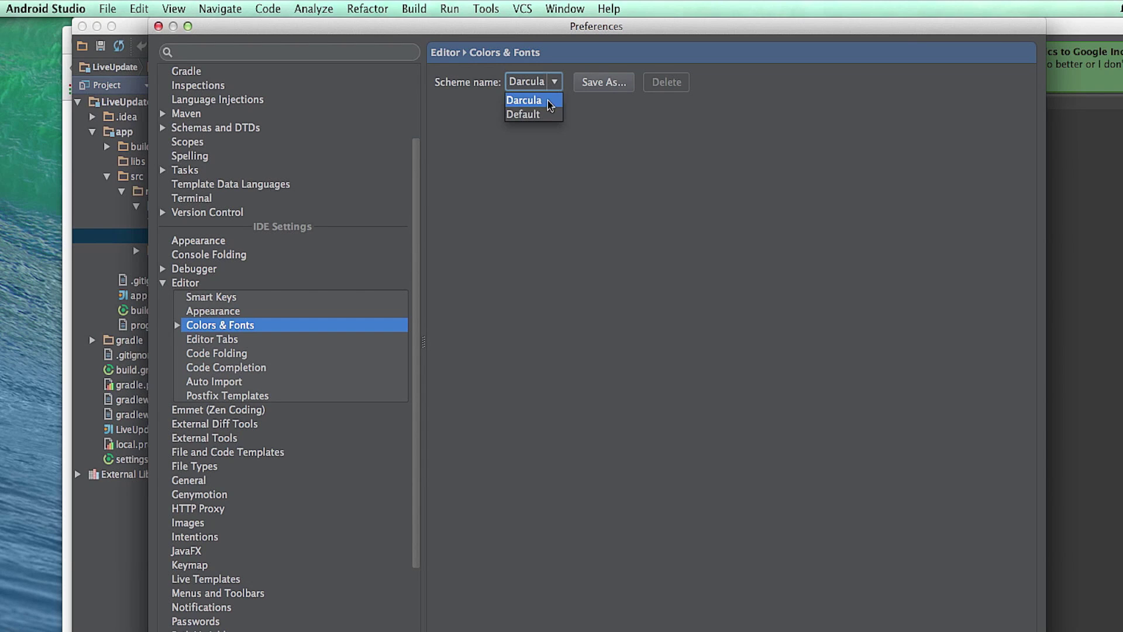
click(539, 116)
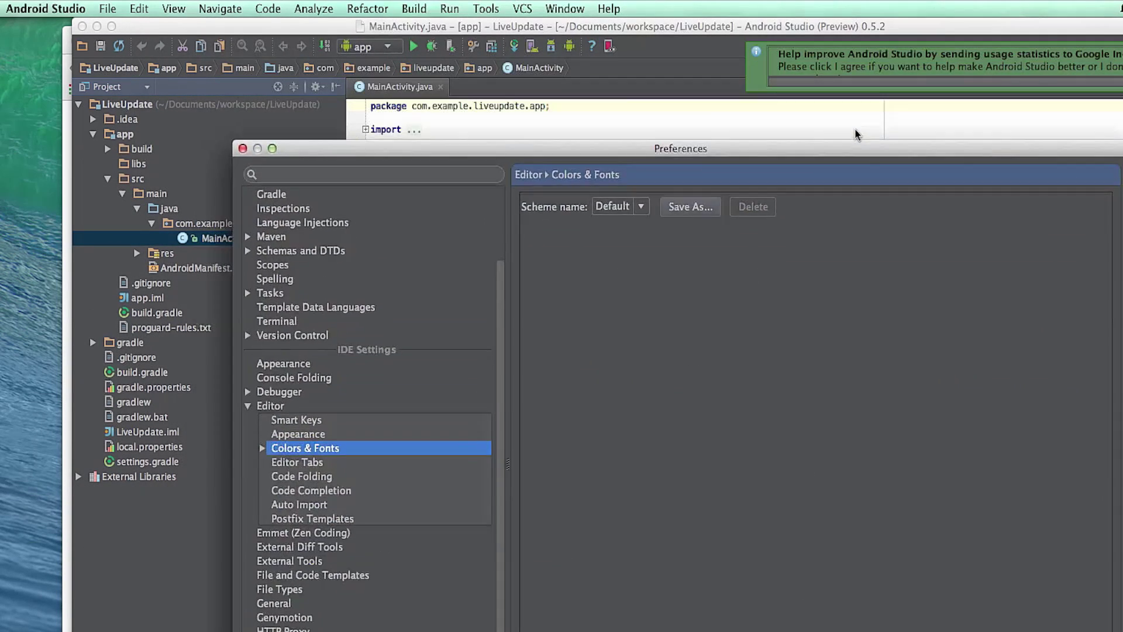
- Maximize Preferences, choose the Darcula colour scheme and apply it
double_click(692, 175)
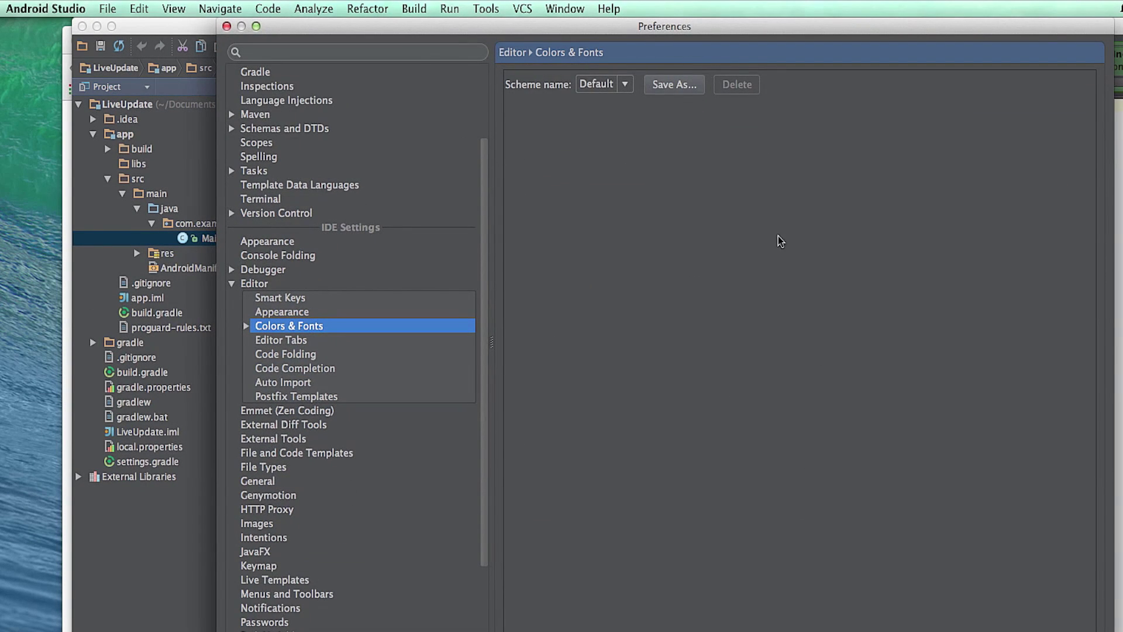
click(619, 84)
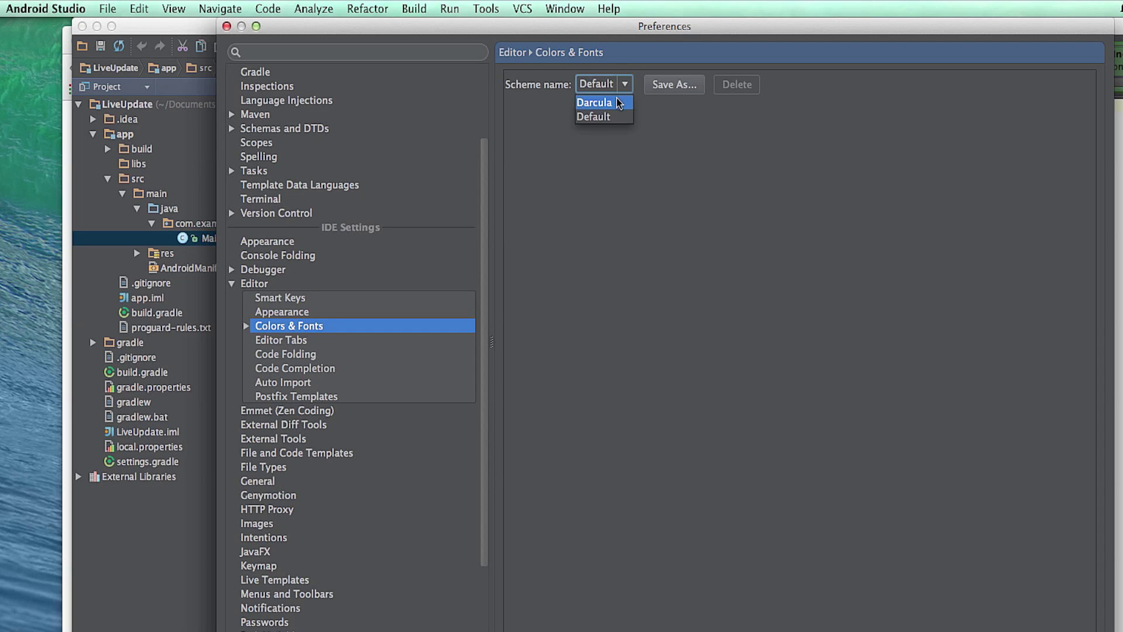
click(609, 104)
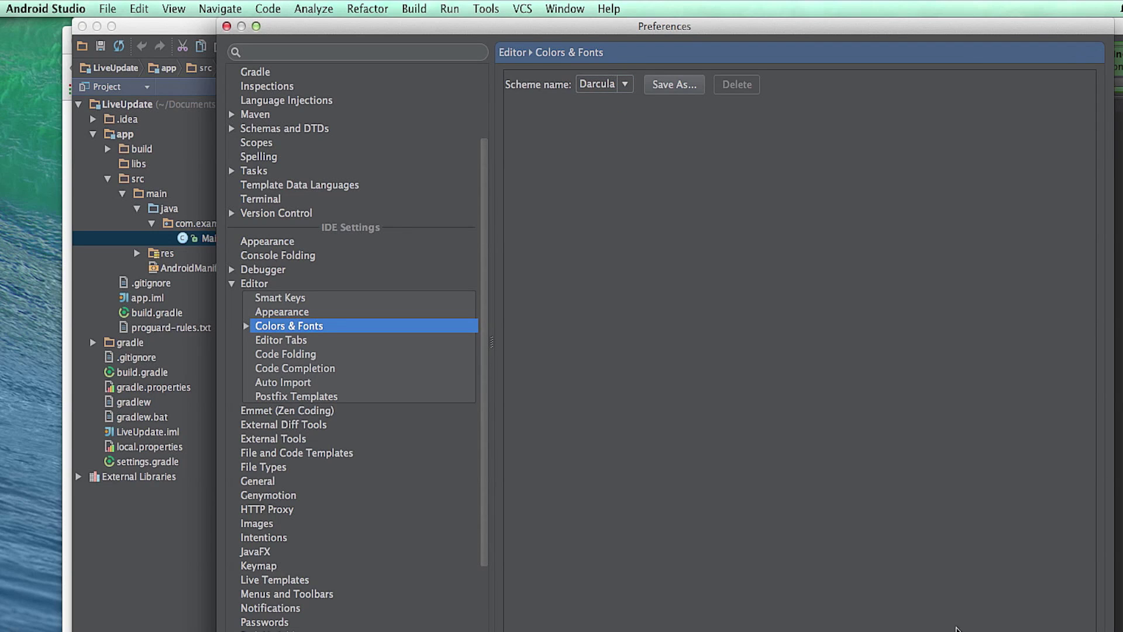
key(Return)
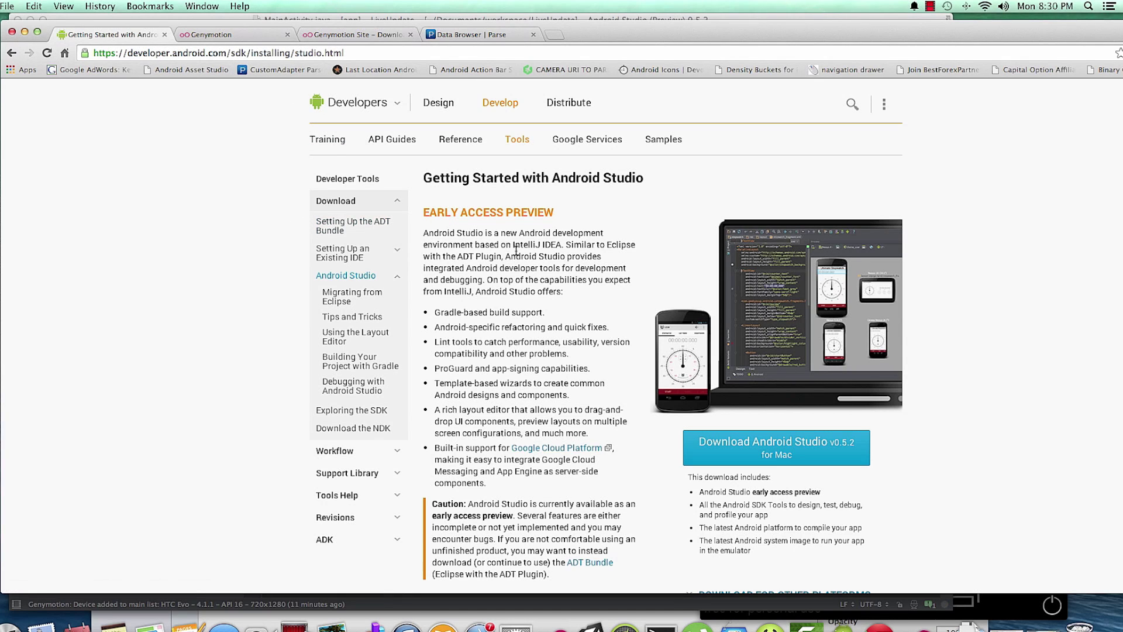
scroll(575, 312, down, 2)
scroll(575, 312, down, 2)
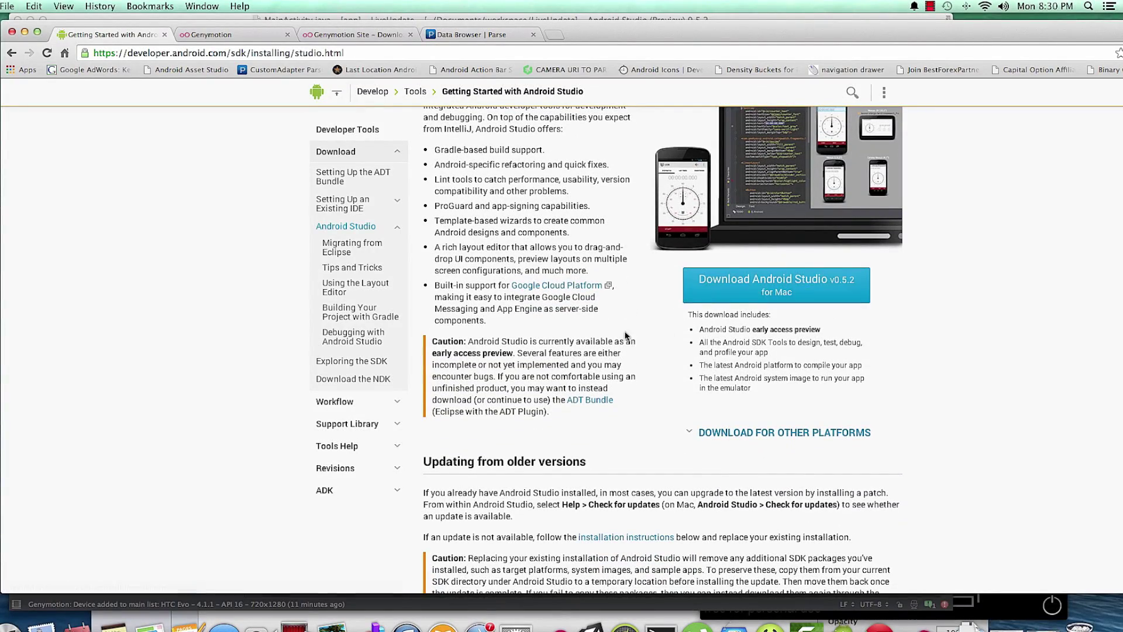
scroll(625, 334, up, 4)
scroll(621, 329, down, 1)
scroll(621, 329, down, 5)
scroll(621, 329, down, 2)
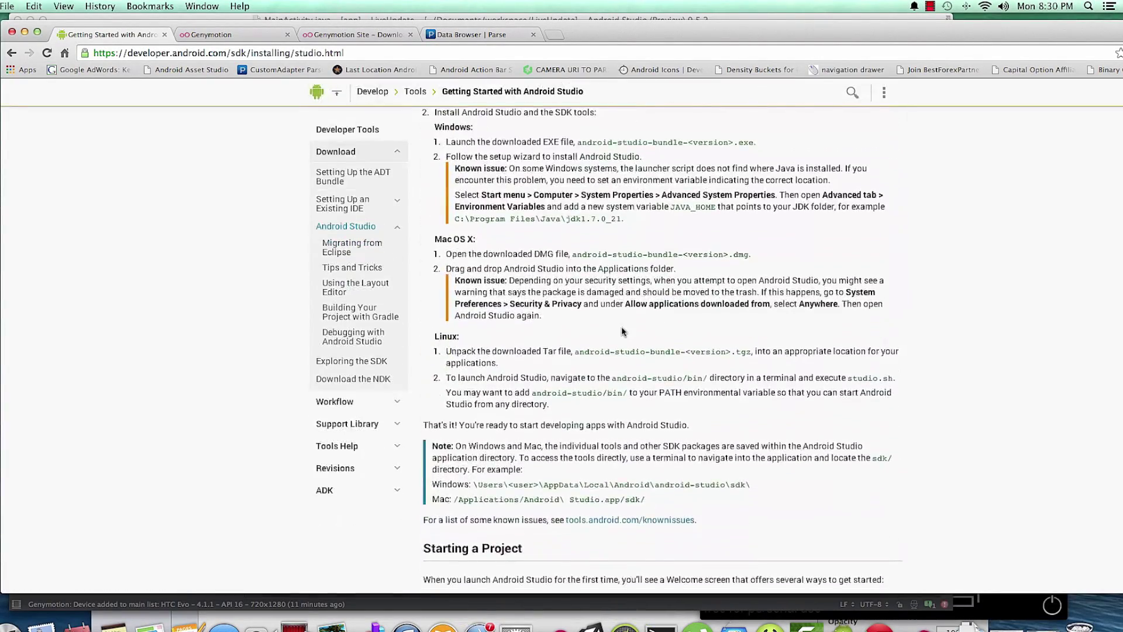
scroll(622, 329, down, 3)
scroll(622, 330, down, 2)
scroll(622, 330, down, 1)
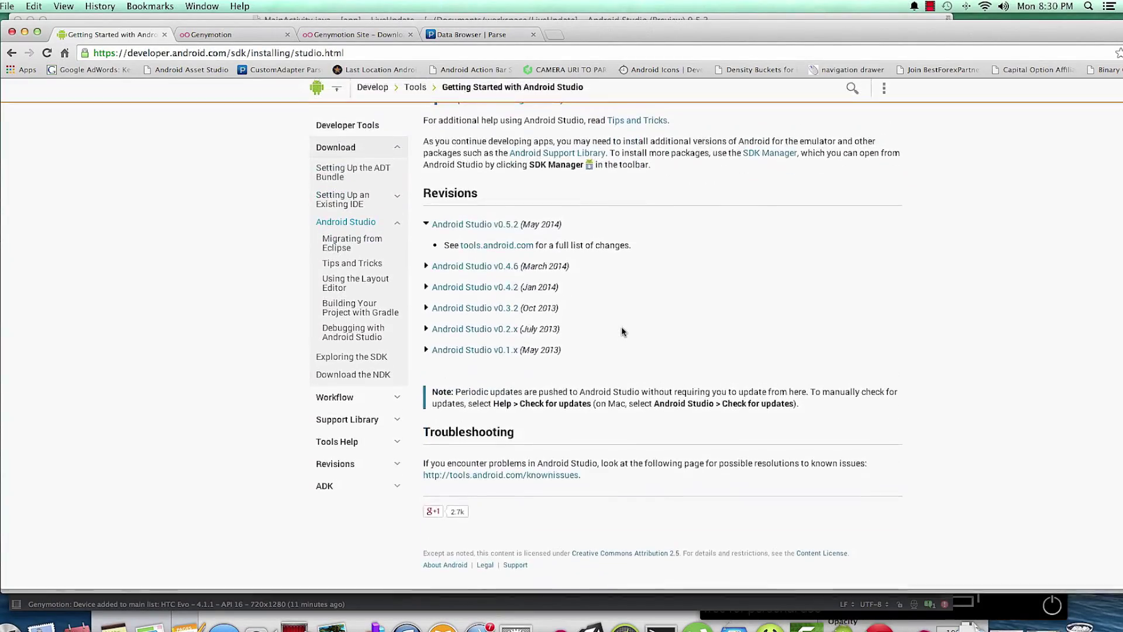
scroll(623, 330, up, 5)
scroll(622, 331, up, 2)
scroll(623, 330, up, 2)
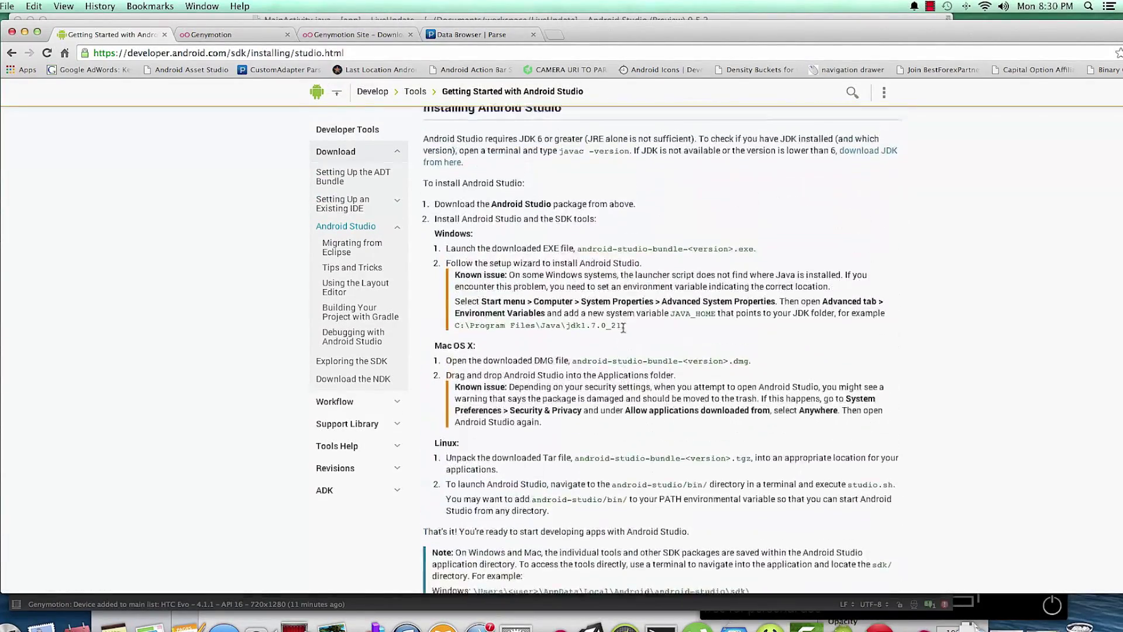
scroll(622, 329, up, 2)
scroll(623, 328, up, 1)
scroll(622, 327, up, 1)
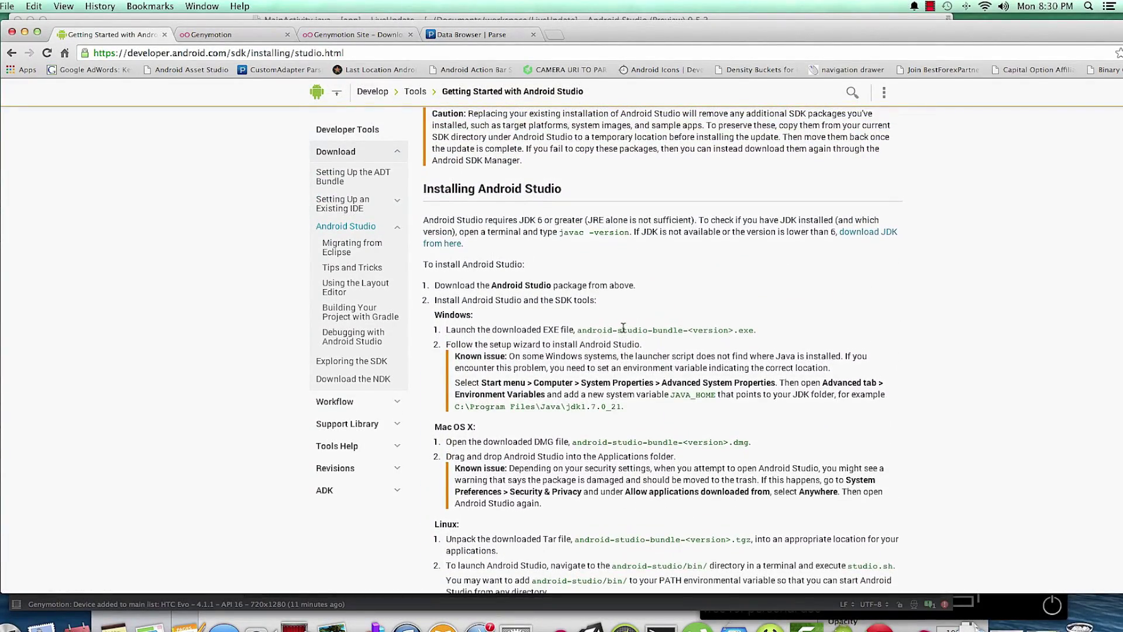
scroll(621, 328, down, 5)
scroll(622, 327, down, 1)
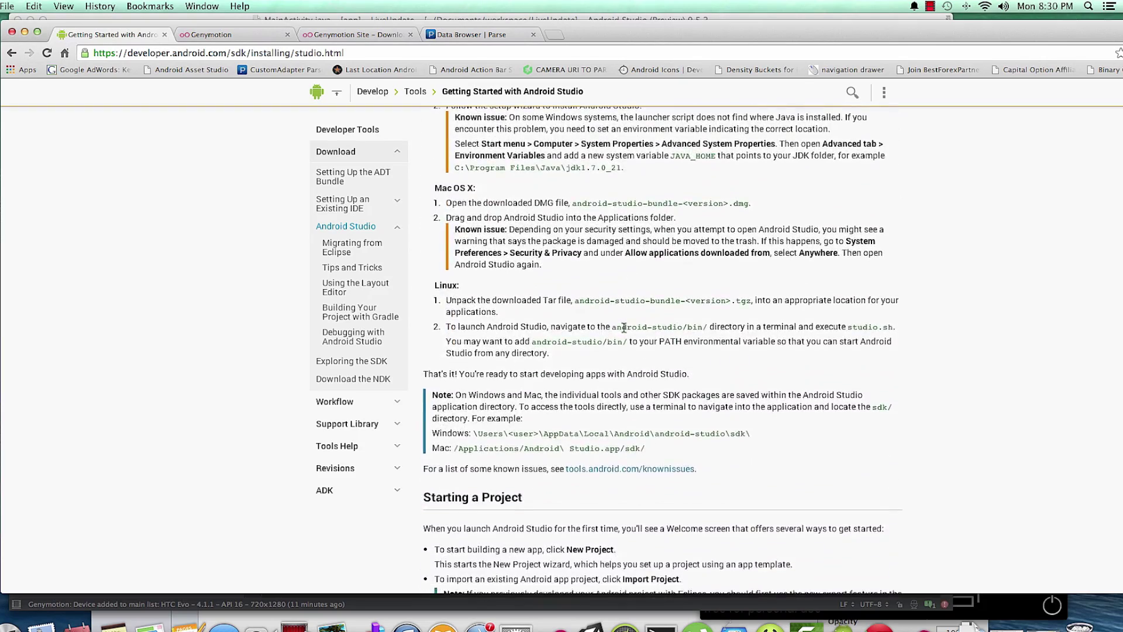
scroll(623, 329, down, 1)
scroll(625, 330, down, 4)
scroll(624, 331, up, 1)
scroll(625, 331, up, 5)
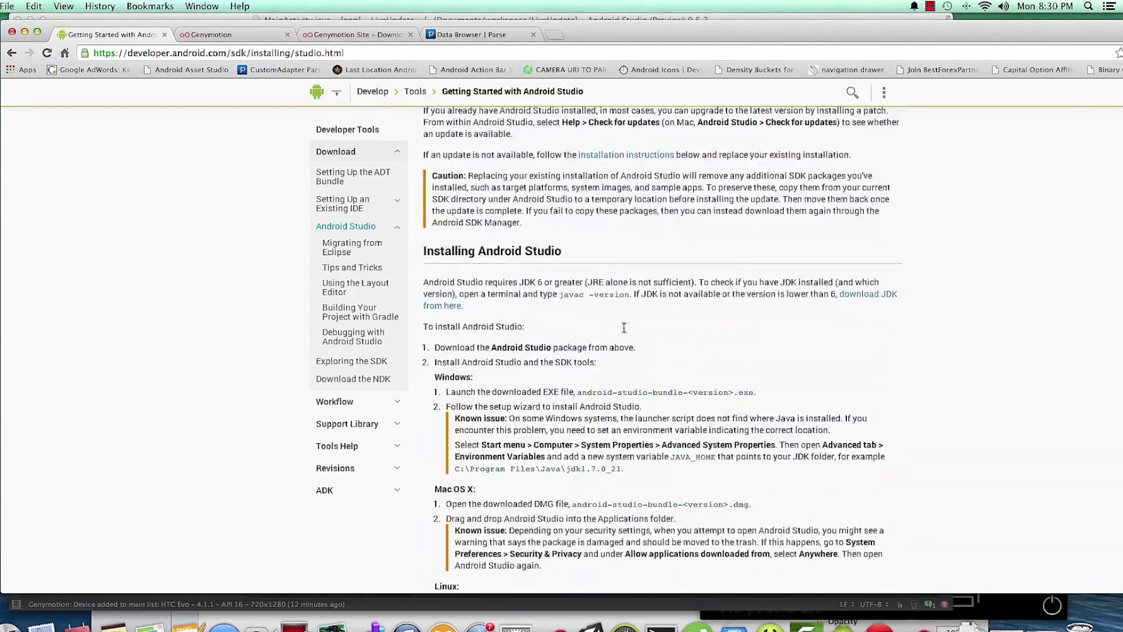
scroll(625, 331, up, 2)
scroll(625, 332, up, 1)
scroll(625, 331, up, 1)
scroll(627, 329, up, 1)
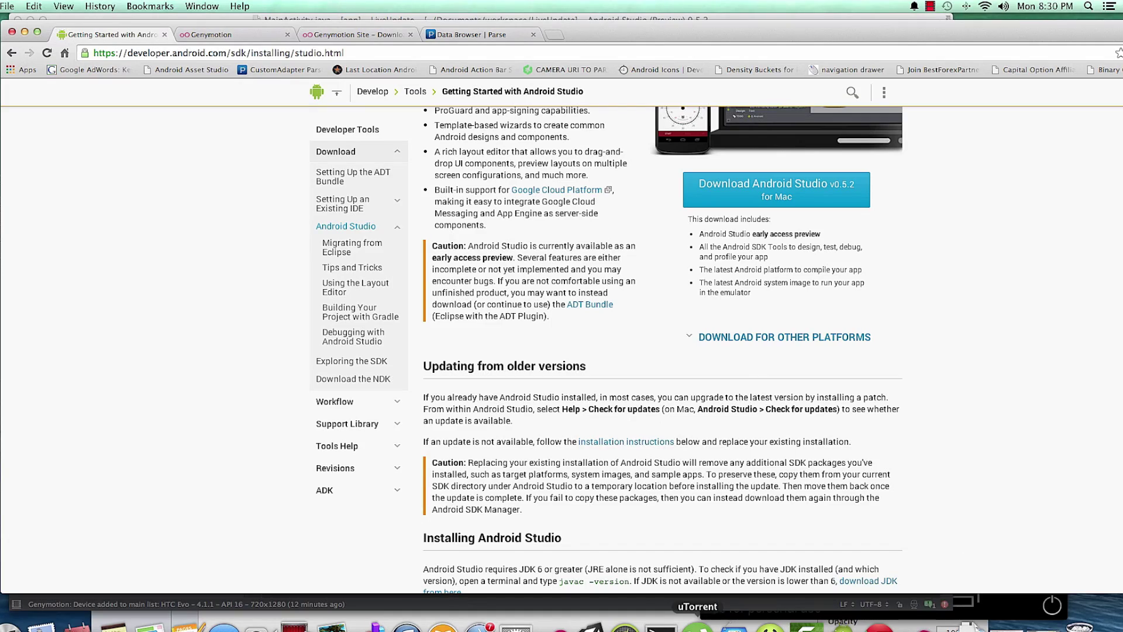
scroll(748, 370, down, 1)
scroll(749, 371, down, 10)
scroll(748, 372, down, 1)
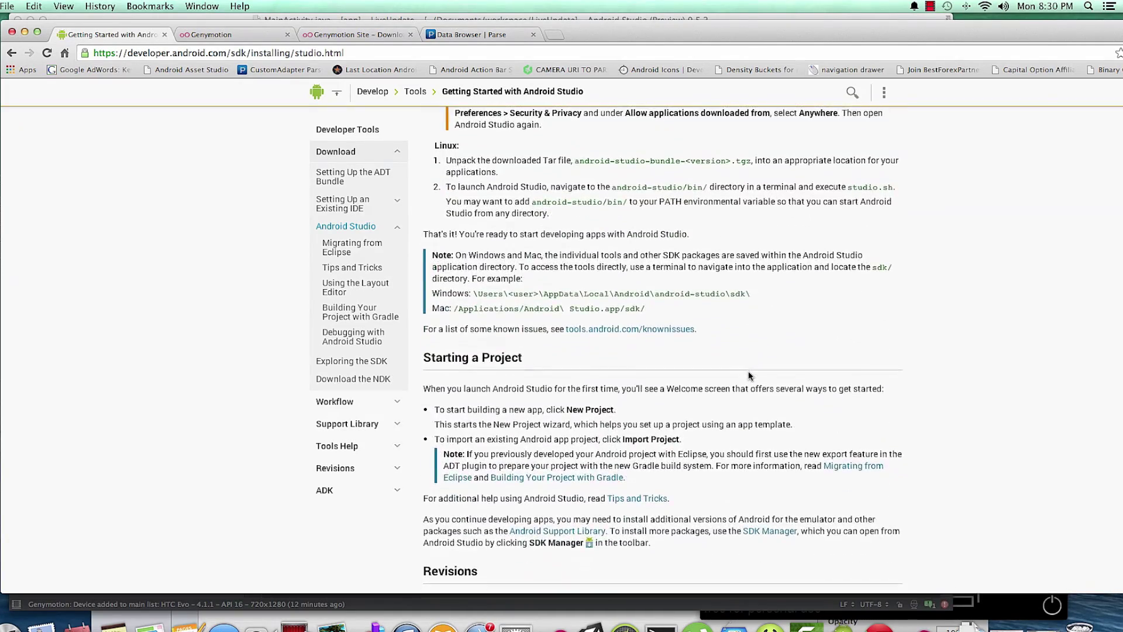
scroll(749, 373, up, 10)
scroll(749, 373, up, 7)
scroll(749, 372, up, 1)
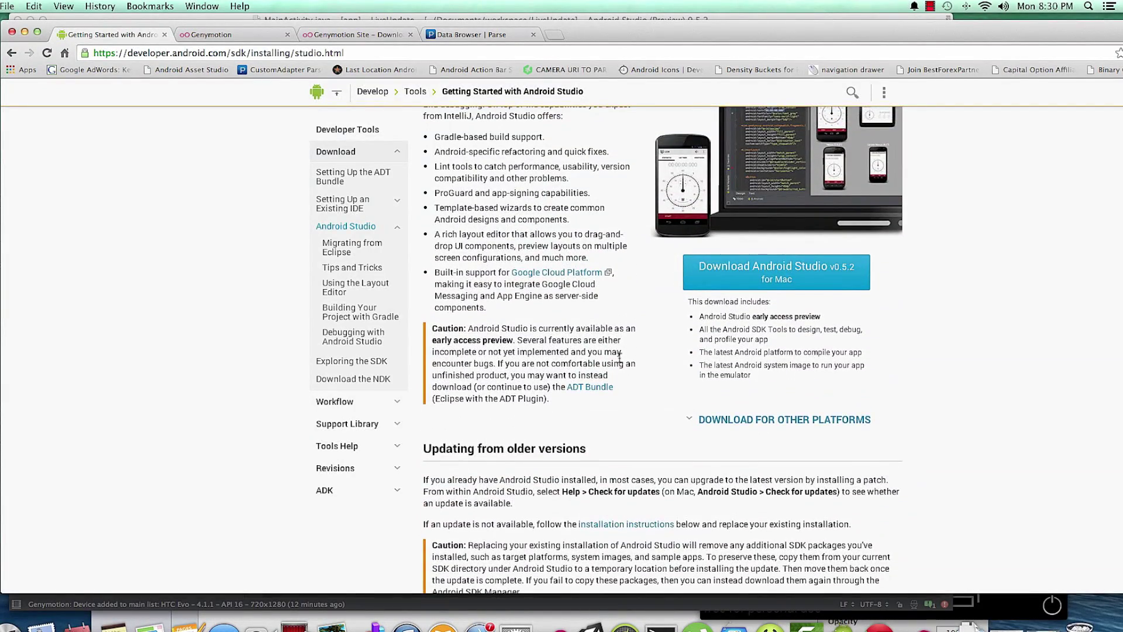
scroll(619, 356, up, 4)
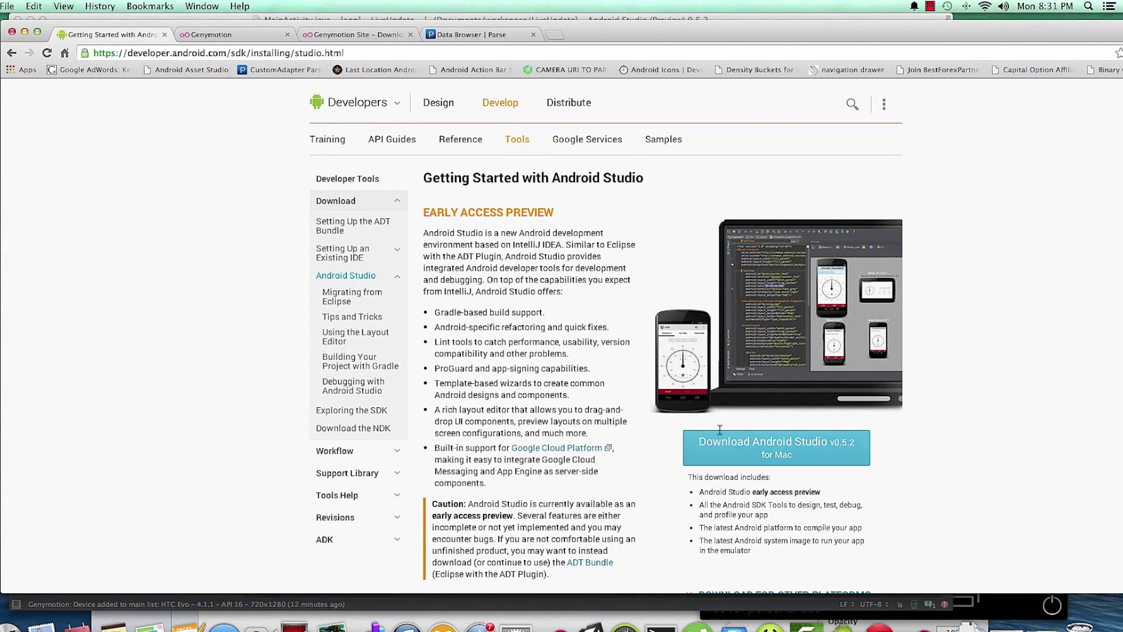
- Bring the Genymotion emulated phone showing RegisterActivity to the front
click(917, 625)
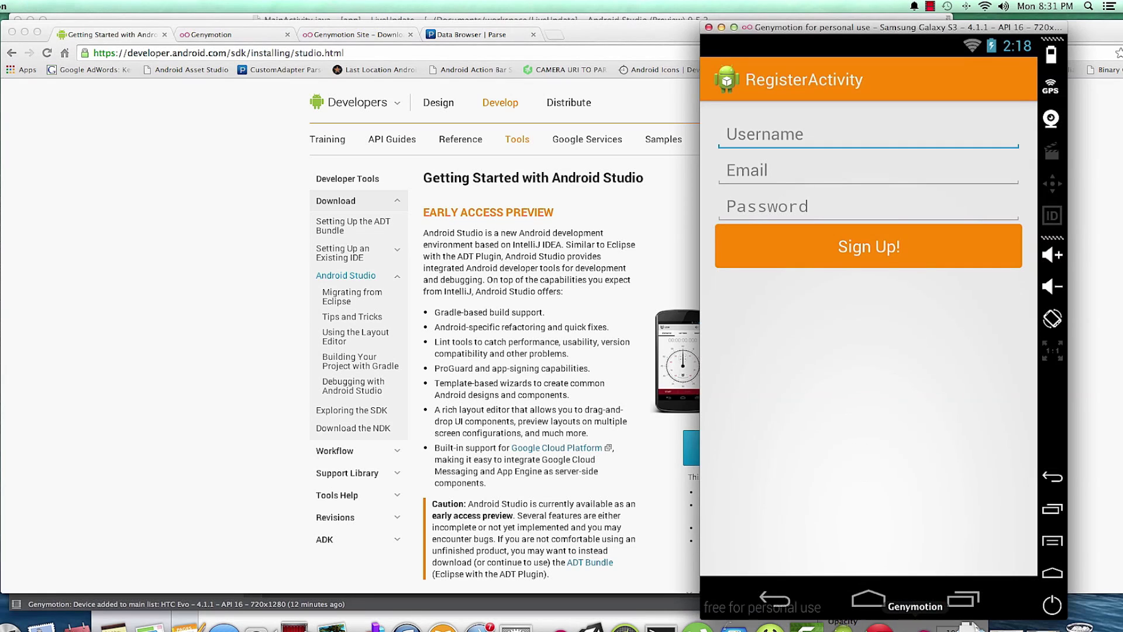